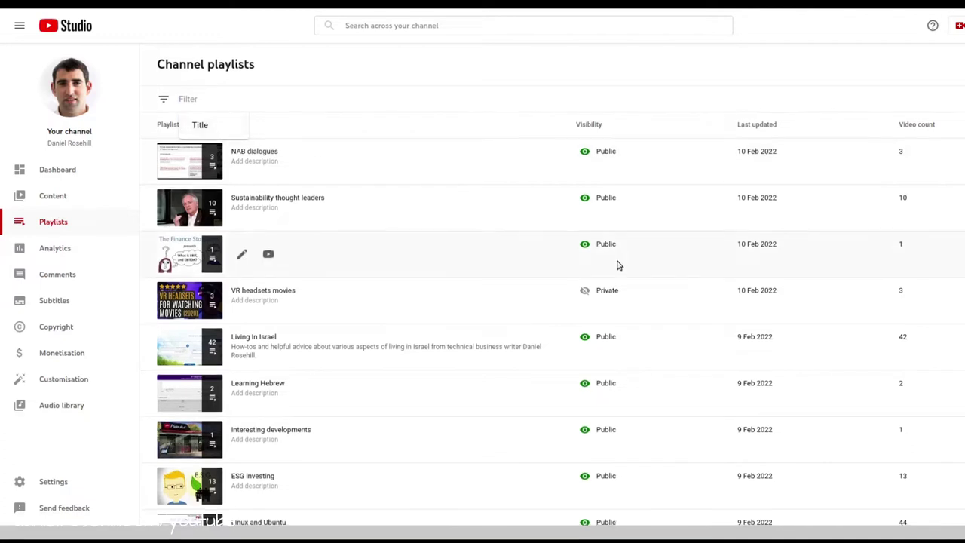
Step: Scroll down and back up through the Channel playlists table in YouTube Studio
scroll(625, 249, down, 2)
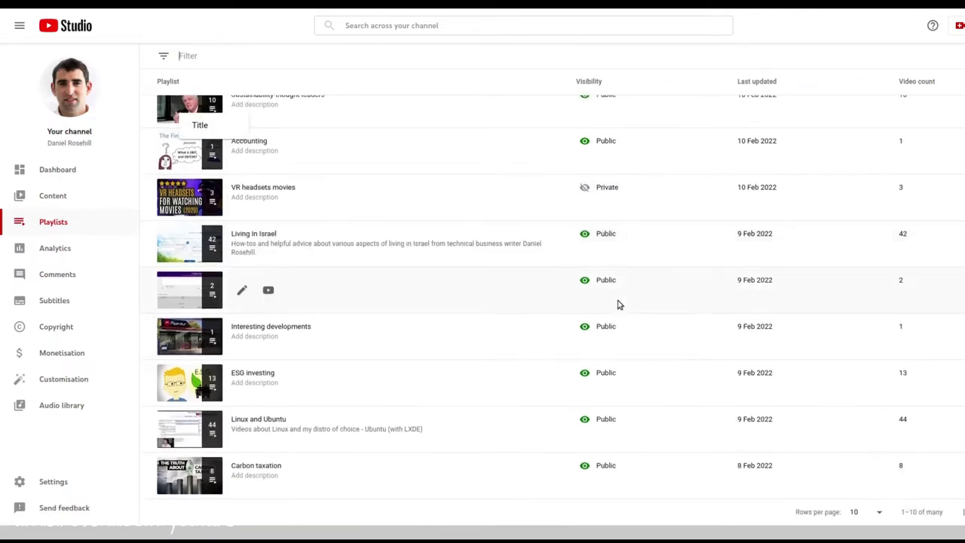
scroll(634, 257, up, 2)
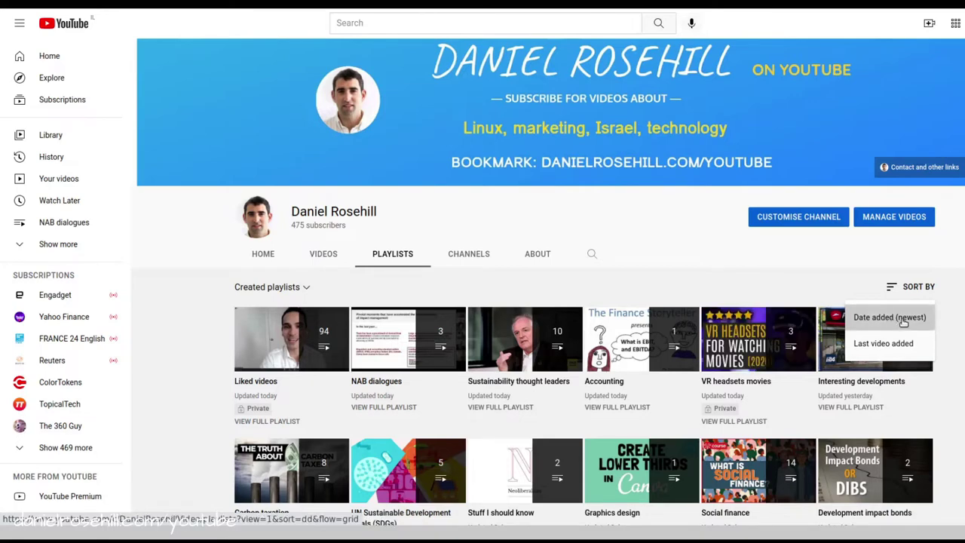
Step: Switch the channel's playlist filter from Created playlists to All playlists and scroll the list
click(304, 287)
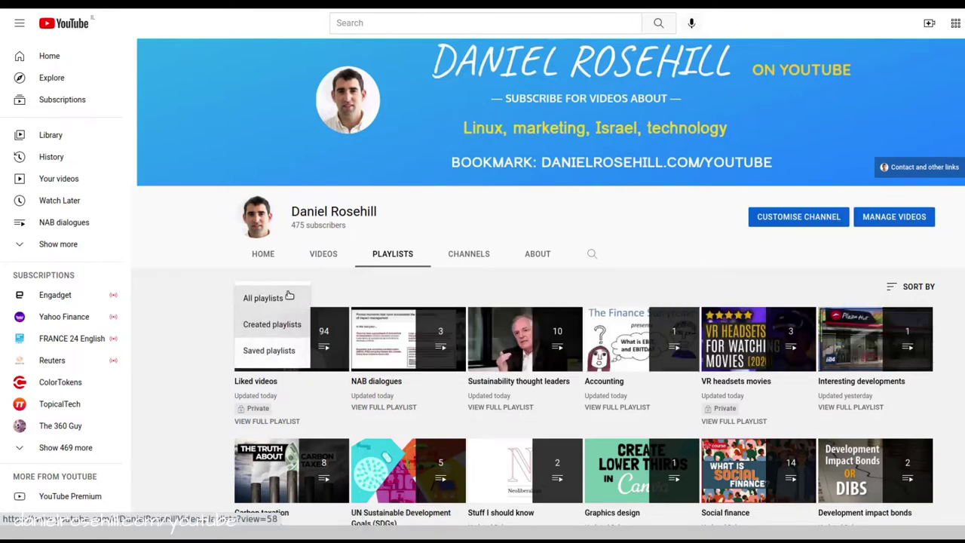
click(285, 298)
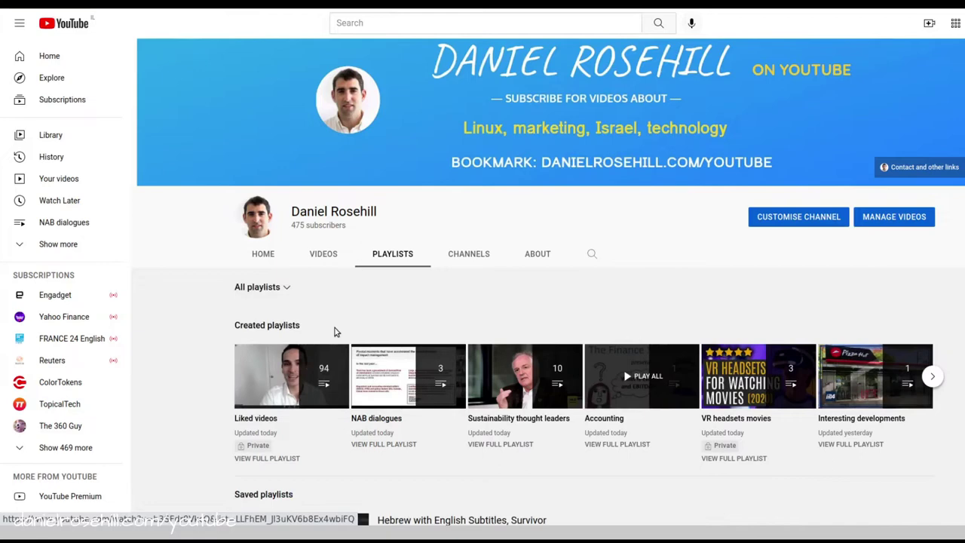
scroll(422, 328, down, 3)
scroll(405, 178, up, 1)
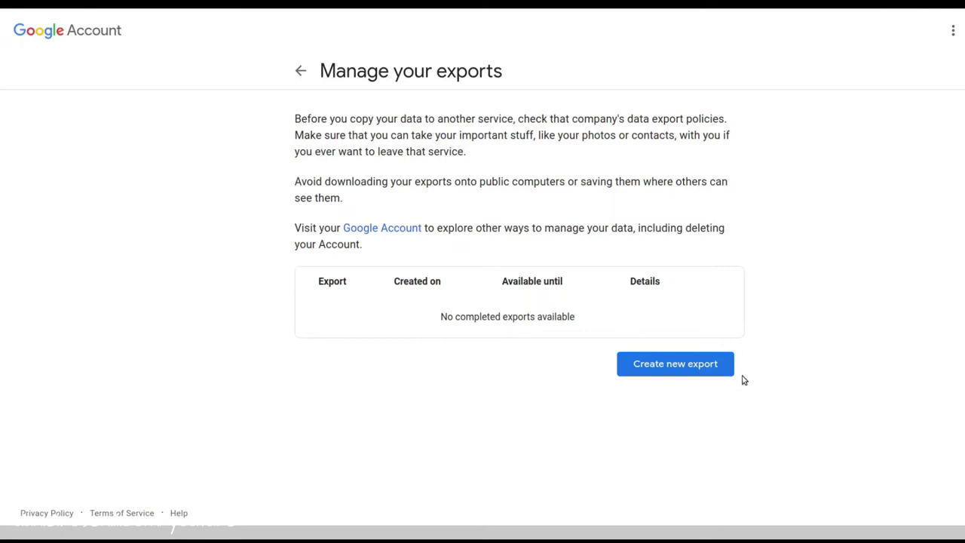
Step: Start a new Google Takeout export and deselect all products
click(699, 374)
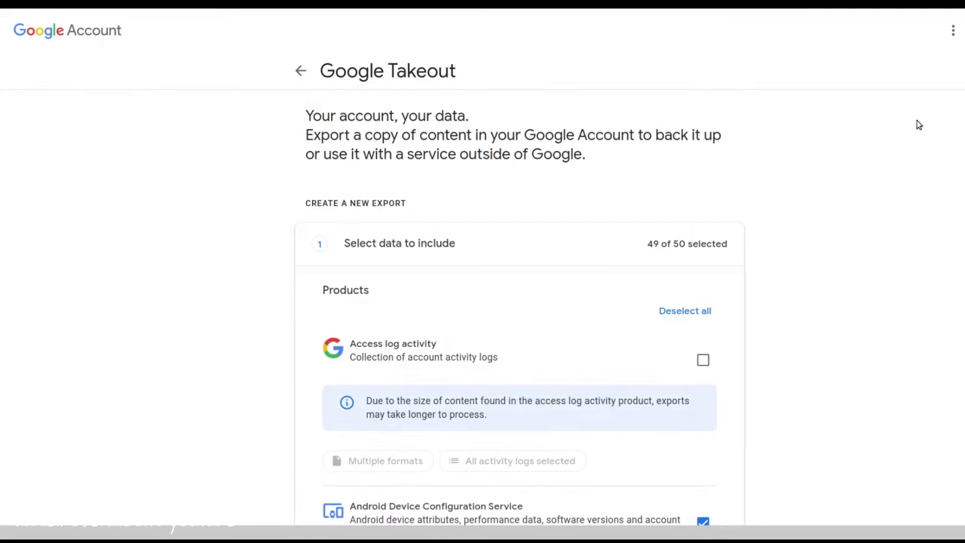
scroll(905, 124, down, 2)
scroll(875, 136, up, 1)
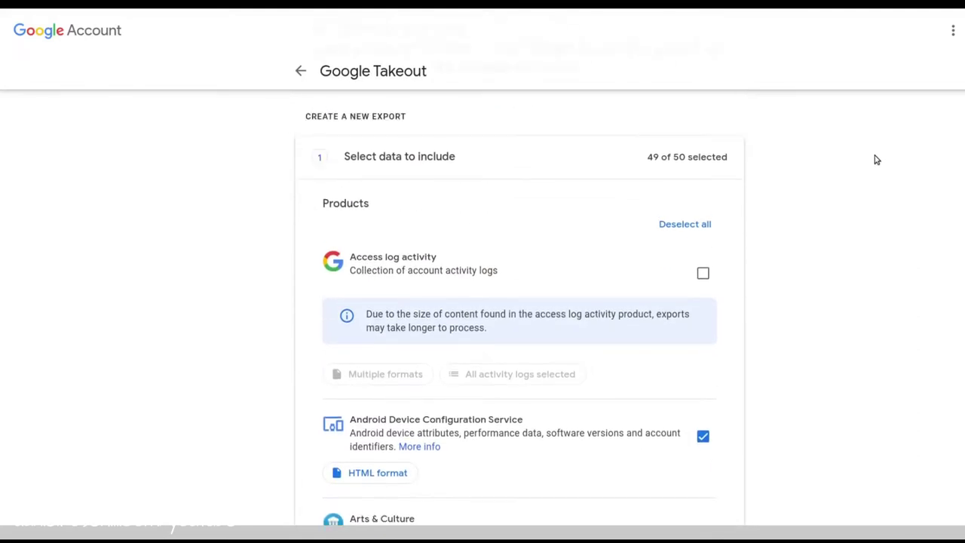
click(683, 230)
Step: Tick only YouTube and YouTube Music, then bring up its 'All YouTube data included' options
scroll(784, 241, down, 12)
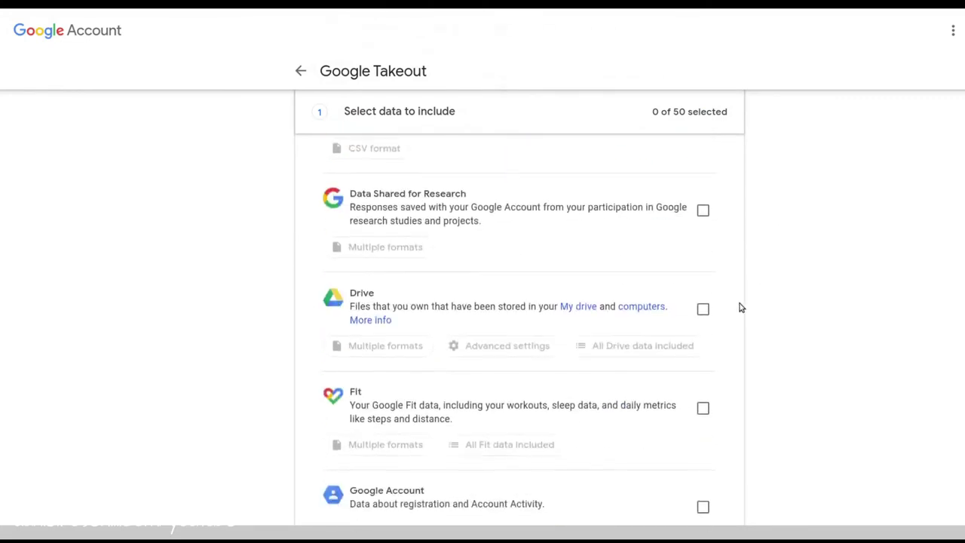
scroll(741, 307, down, 20)
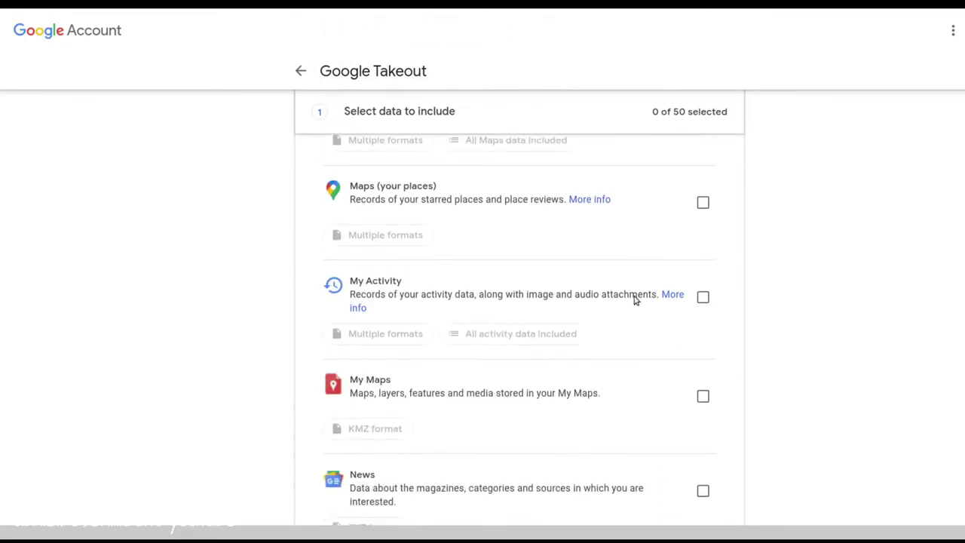
scroll(634, 300, down, 15)
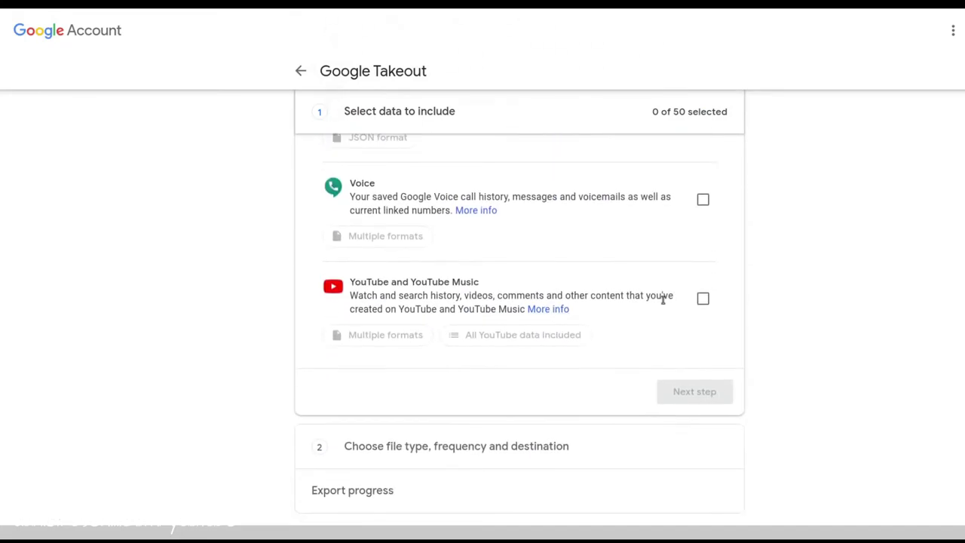
click(703, 298)
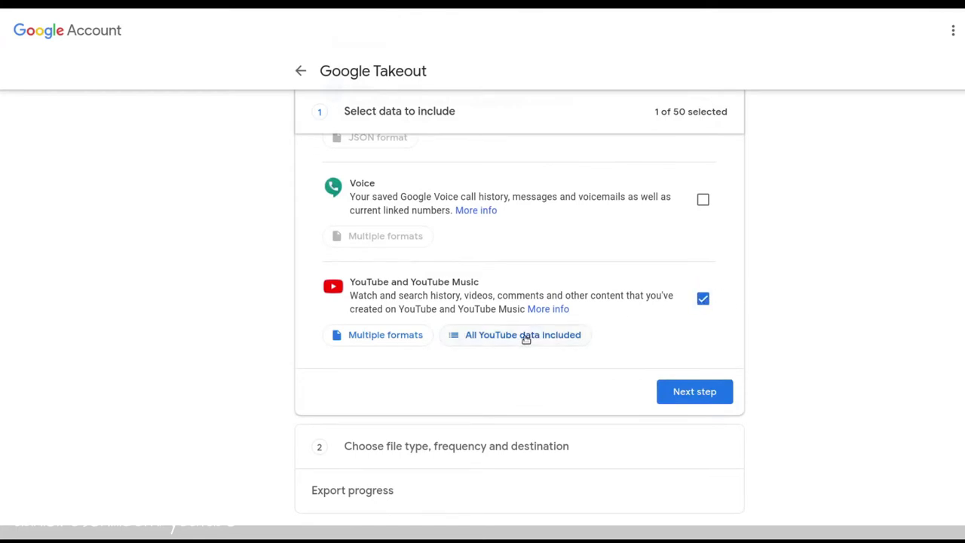
click(485, 338)
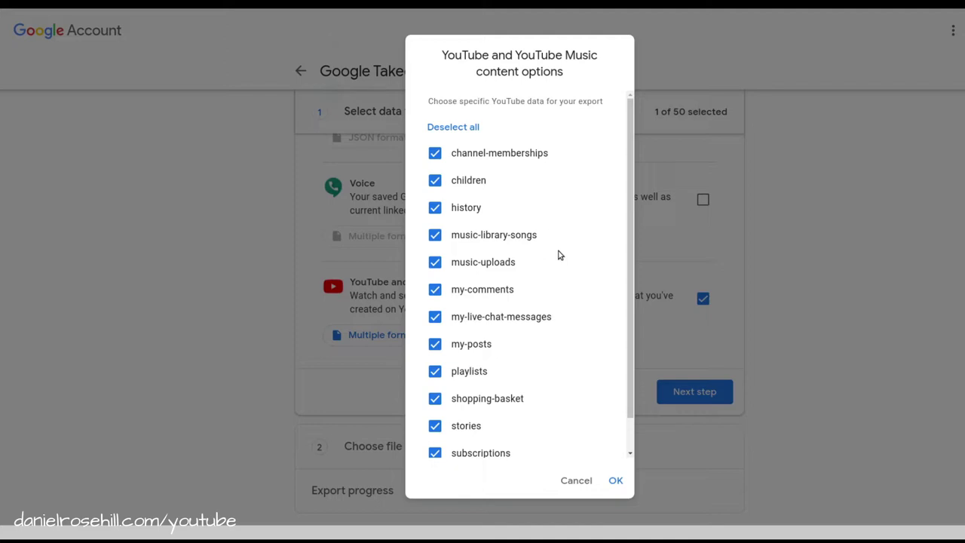
Step: Limit the YouTube data to playlists only, confirm, and proceed to the file type and destination step
click(448, 128)
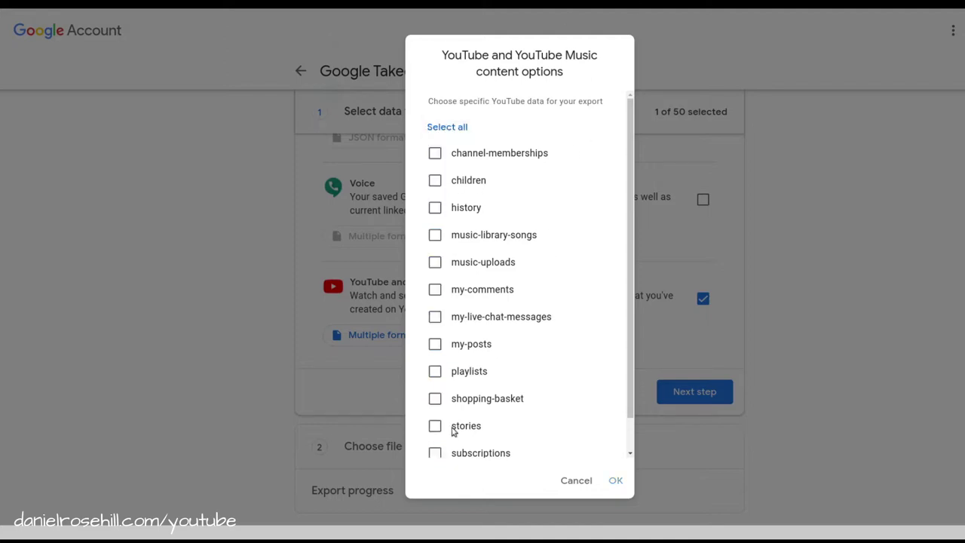
click(437, 372)
scroll(498, 208, down, 1)
scroll(494, 220, up, 1)
click(616, 481)
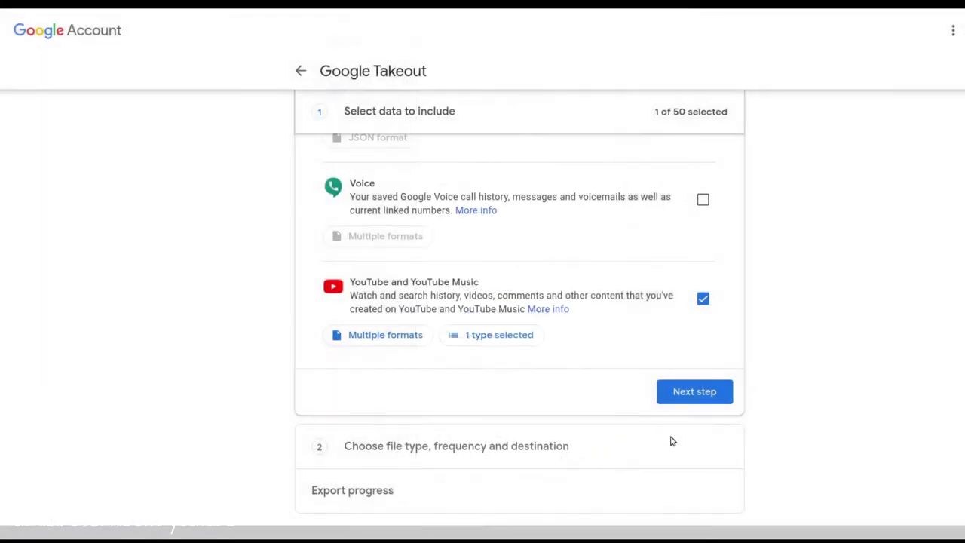
click(700, 393)
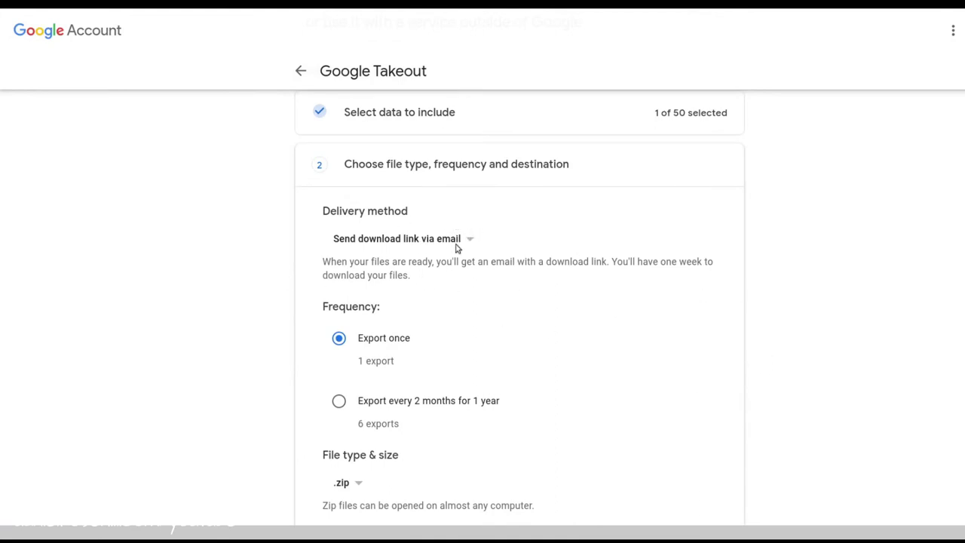
Step: Change the export file type from .zip to .tgz
scroll(452, 325, down, 2)
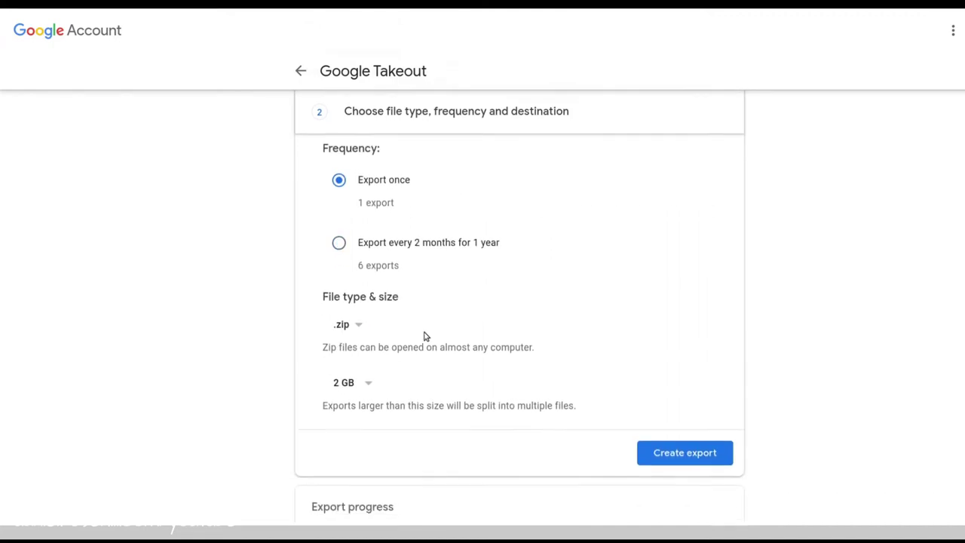
click(341, 310)
click(358, 336)
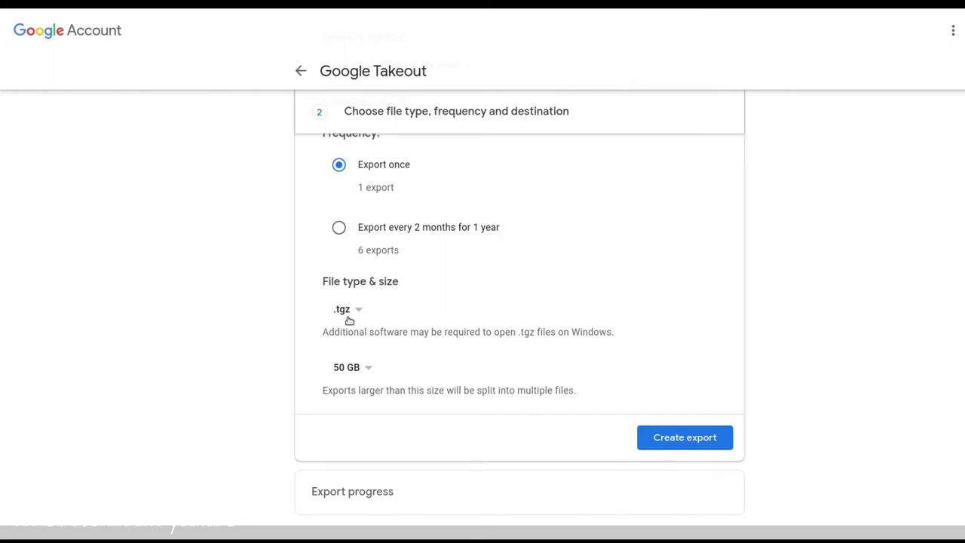
click(347, 315)
click(342, 286)
click(343, 313)
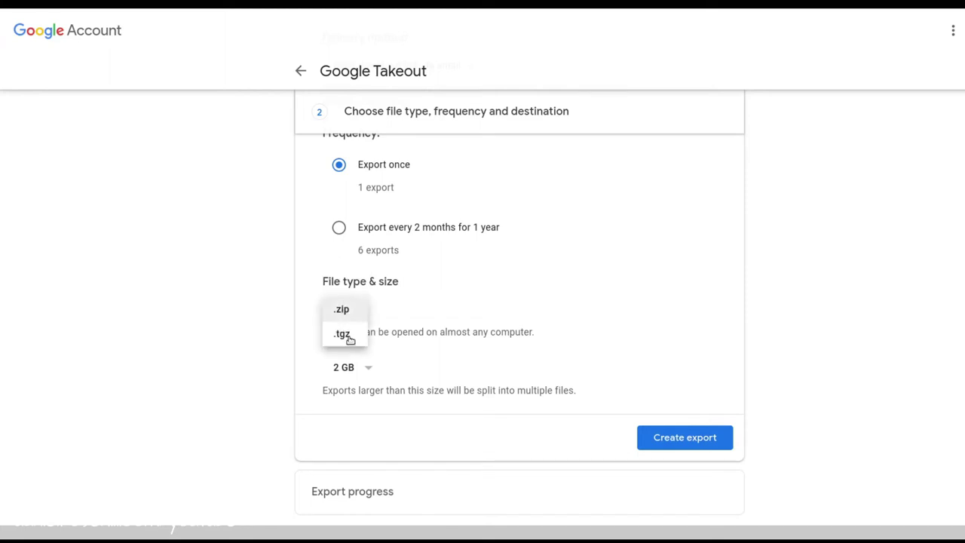
click(345, 336)
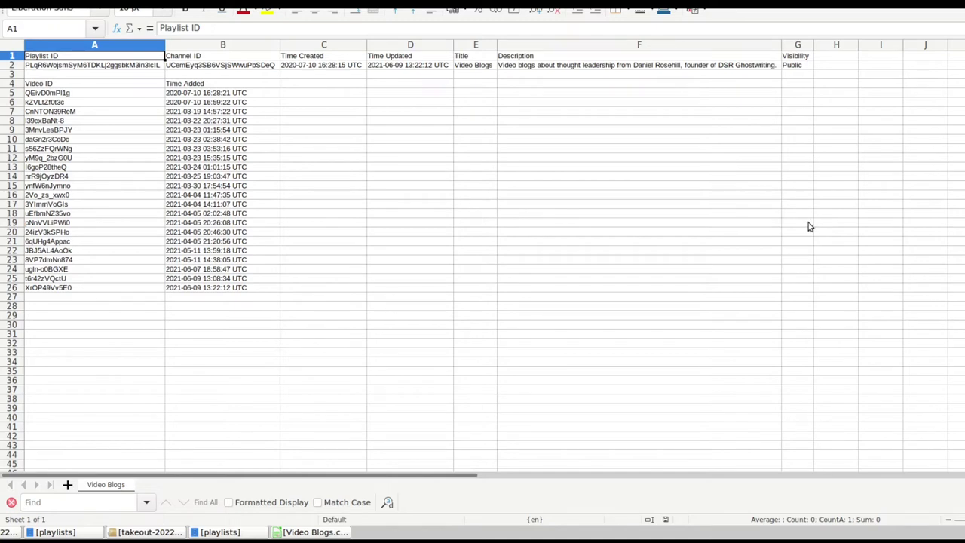
Step: Inspect the Video Blogs row-2 values: playlist ID, channel ID, creation time, title, description, visibility, and a video ID
click(123, 66)
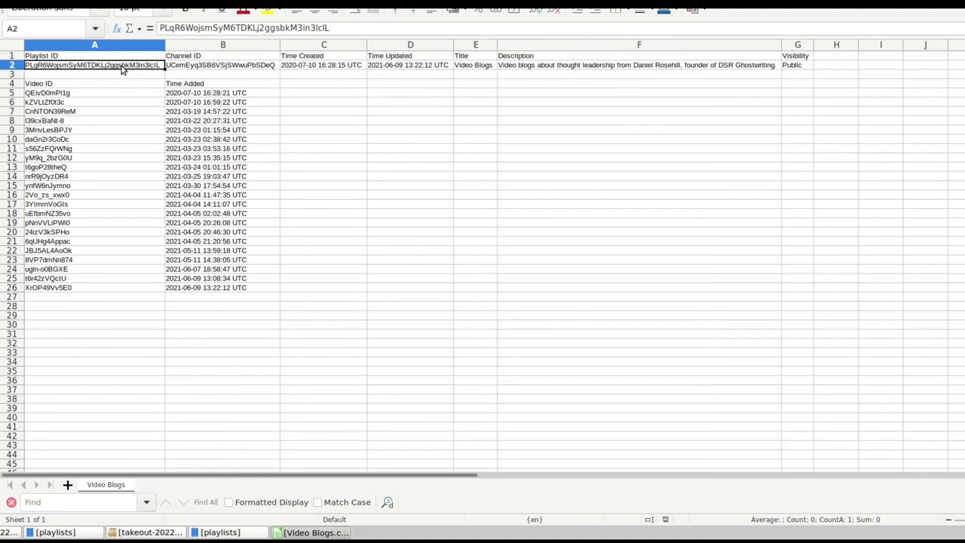
click(193, 69)
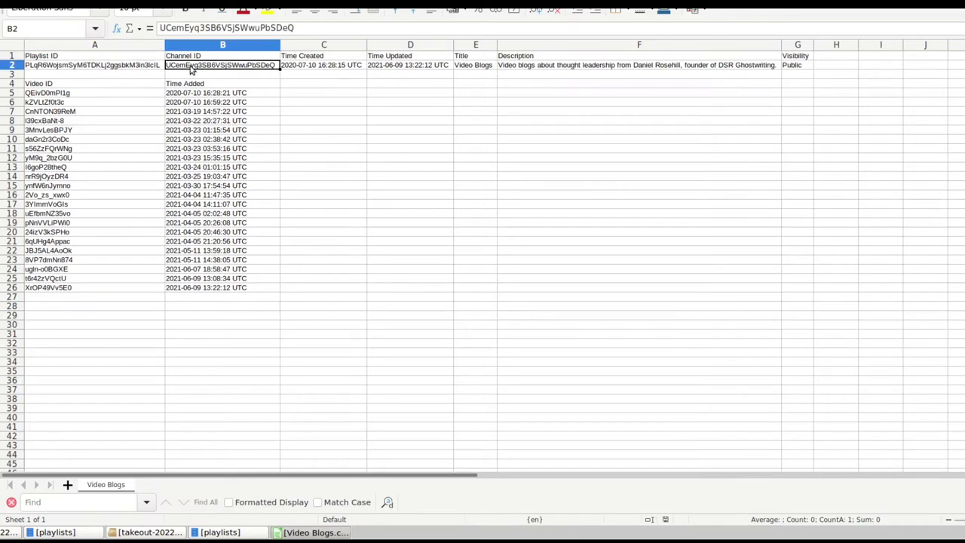
click(359, 68)
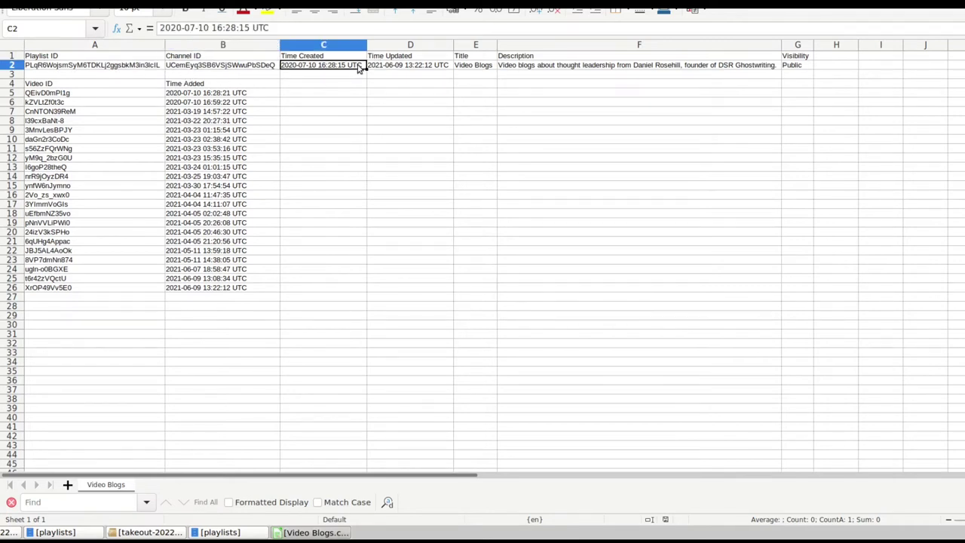
click(476, 67)
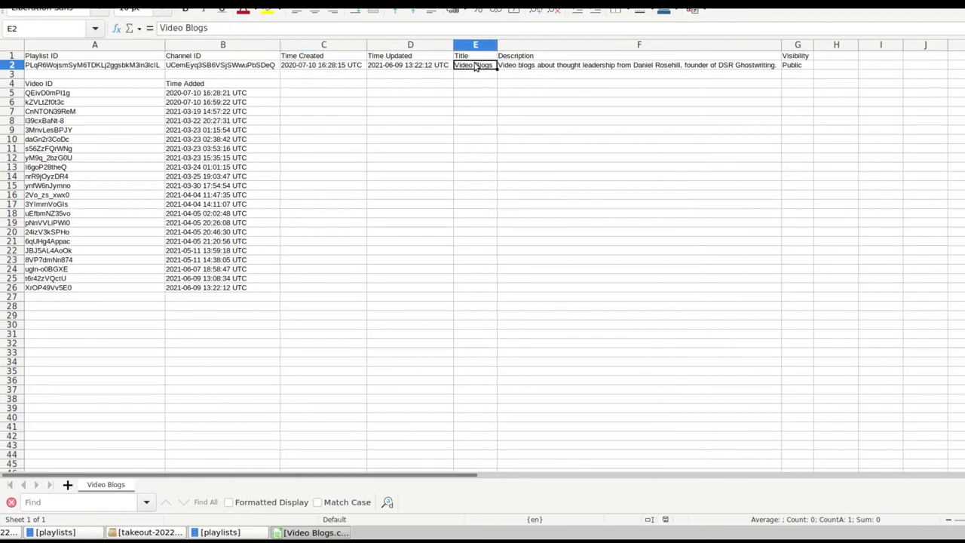
click(522, 73)
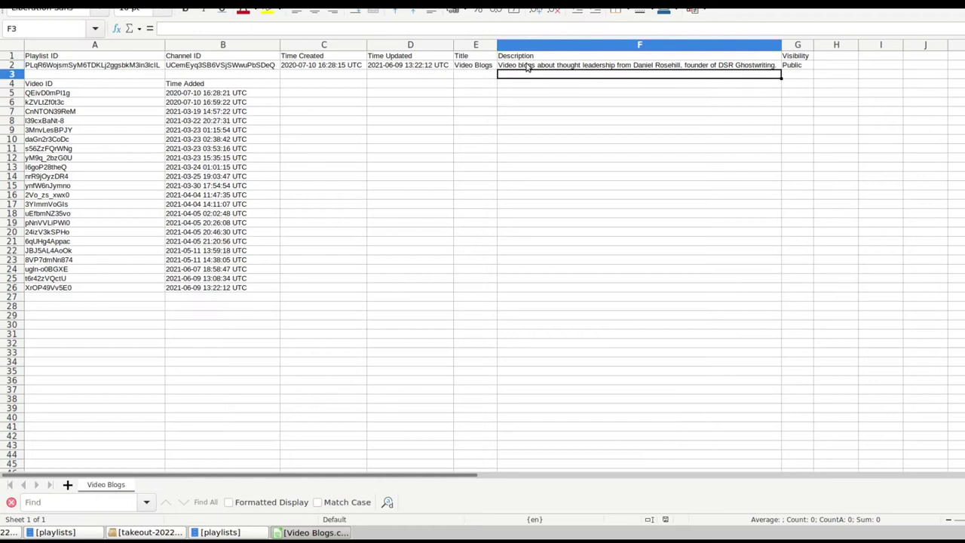
click(788, 67)
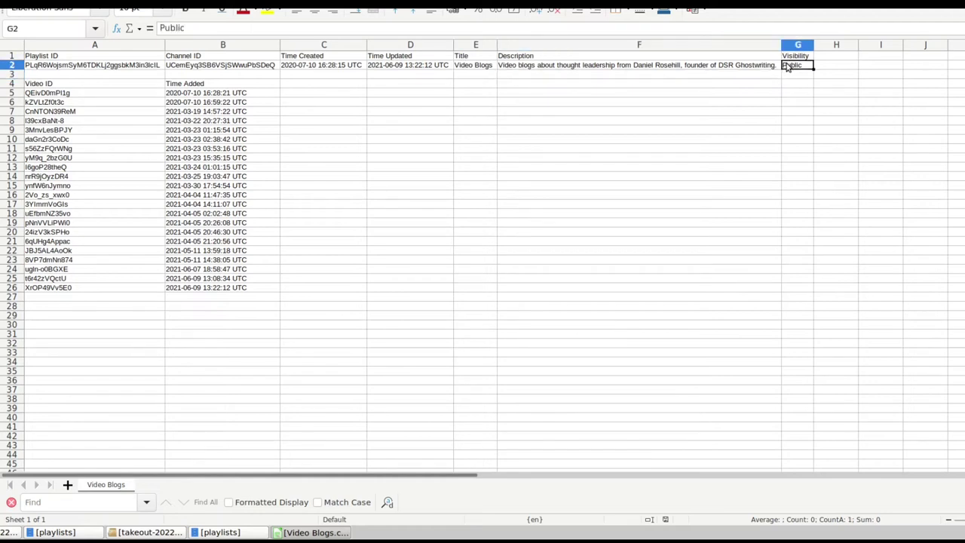
click(53, 111)
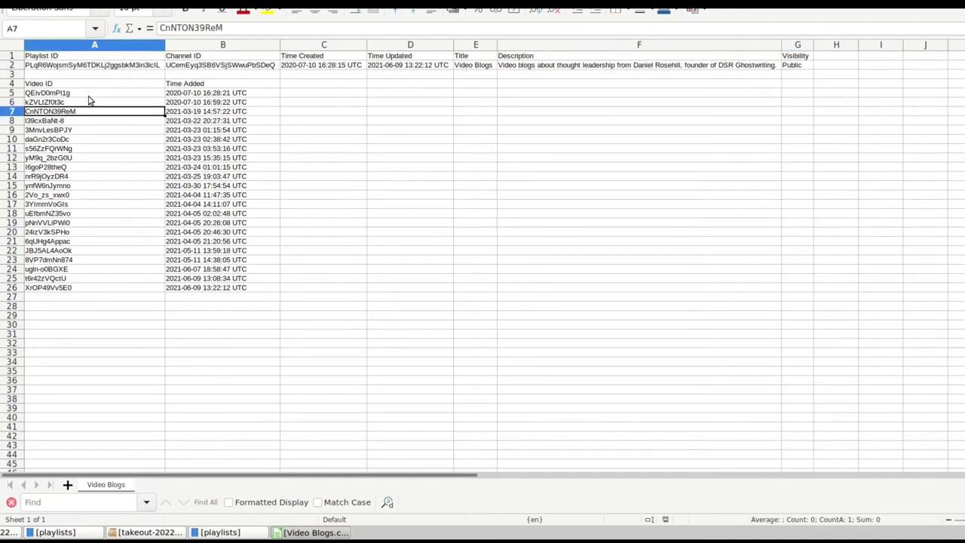
drag(89, 93, 73, 295)
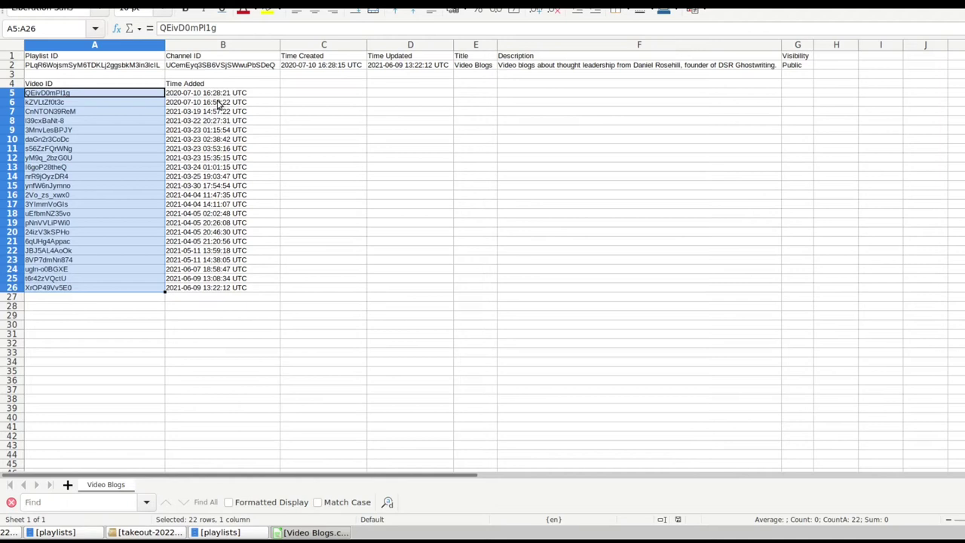
drag(248, 94, 242, 294)
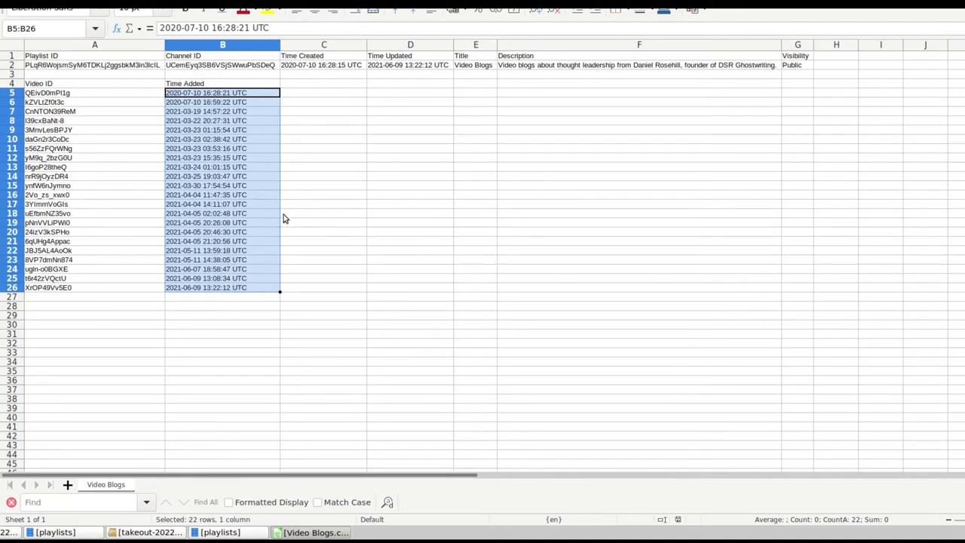
drag(44, 95, 70, 291)
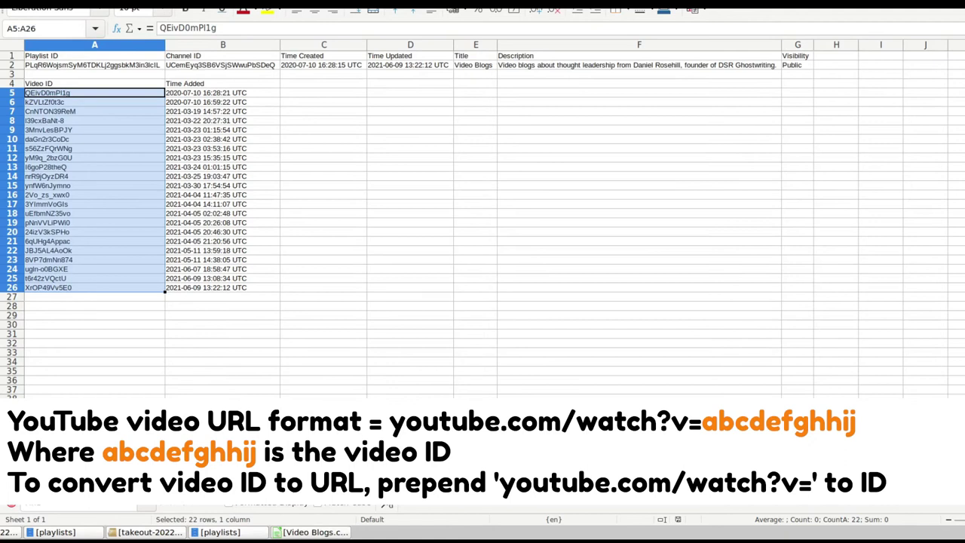
Step: Paste an example YouTube watch URL into cell F12
double_click(518, 157)
right_click(518, 159)
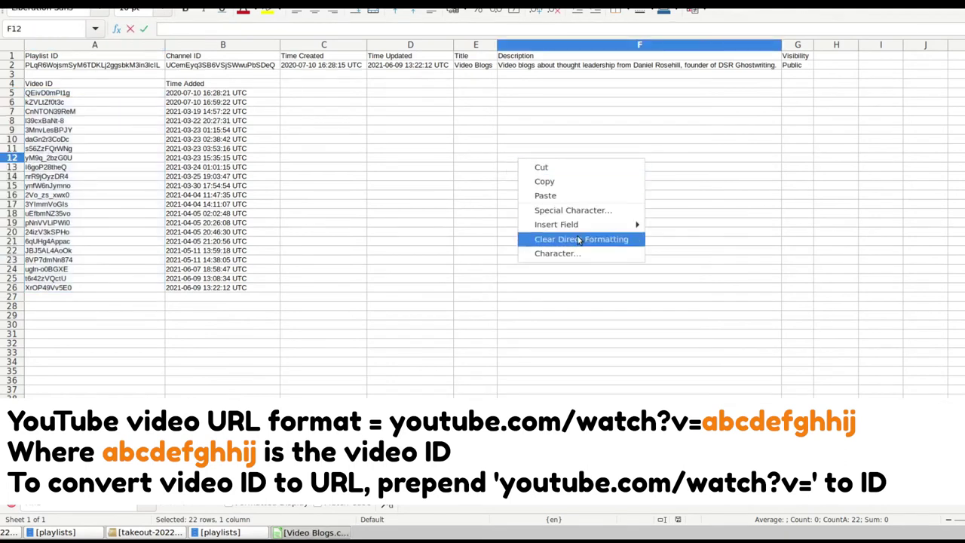
click(584, 195)
click(569, 242)
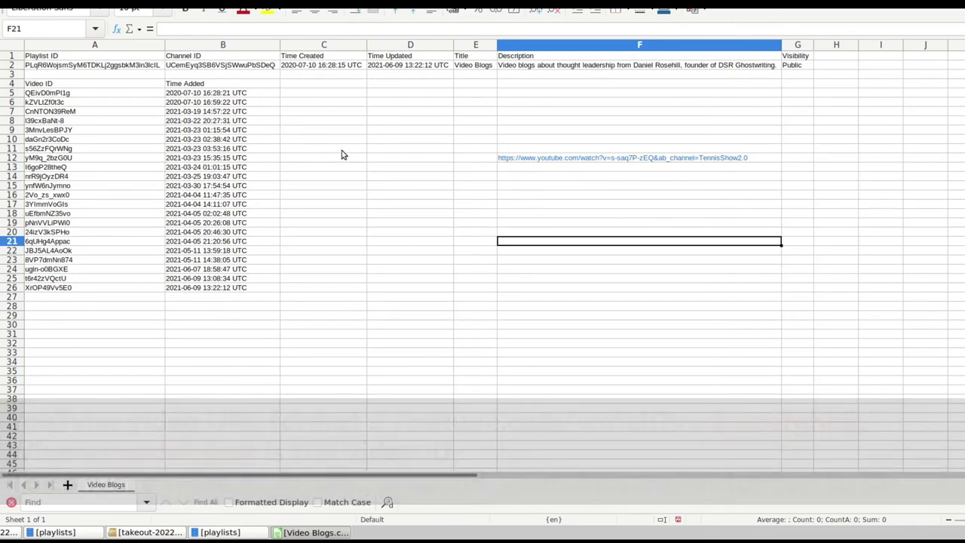
Step: Paste the example playlist URL into cell F22
click(531, 257)
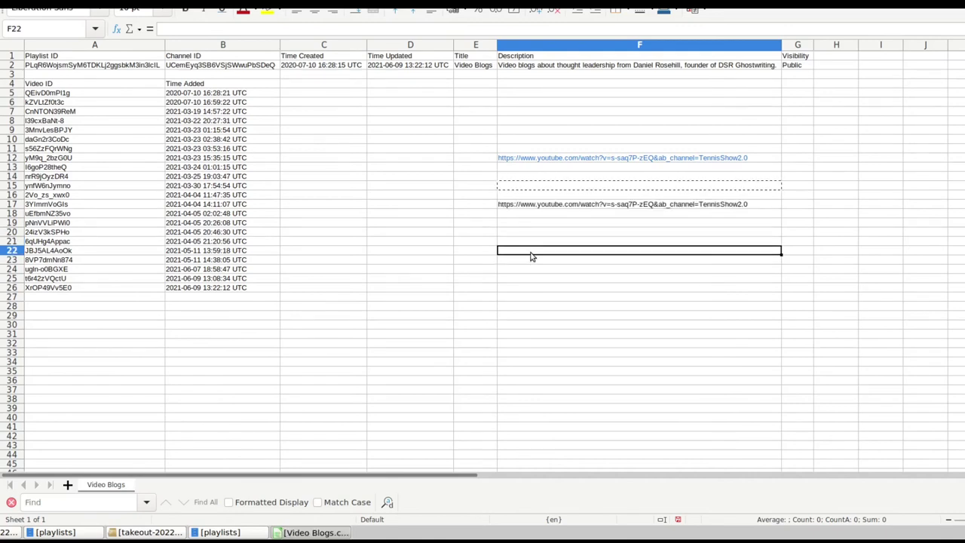
right_click(531, 256)
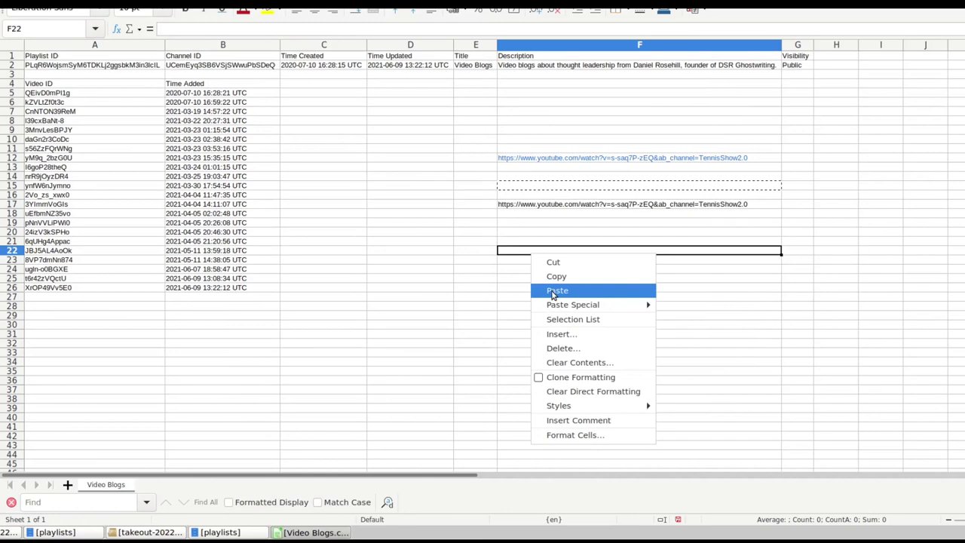
click(548, 292)
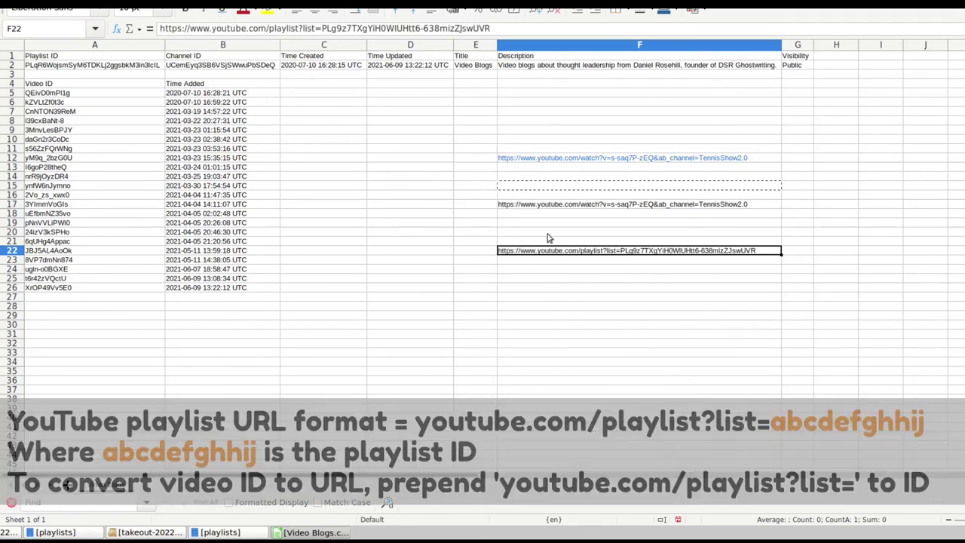
Step: In cell F22, select the playlist ID that follows 'list=' in the URL
double_click(617, 251)
drag(620, 252, 771, 243)
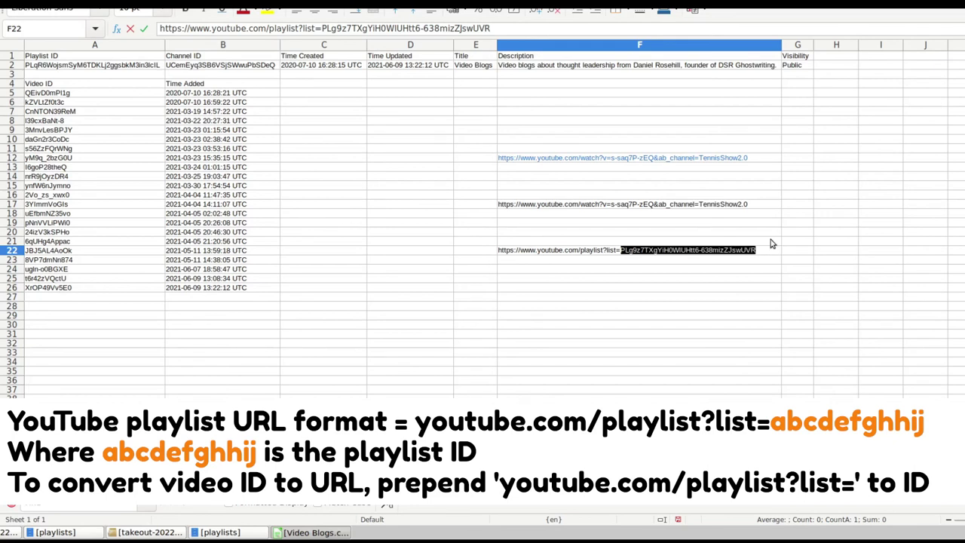